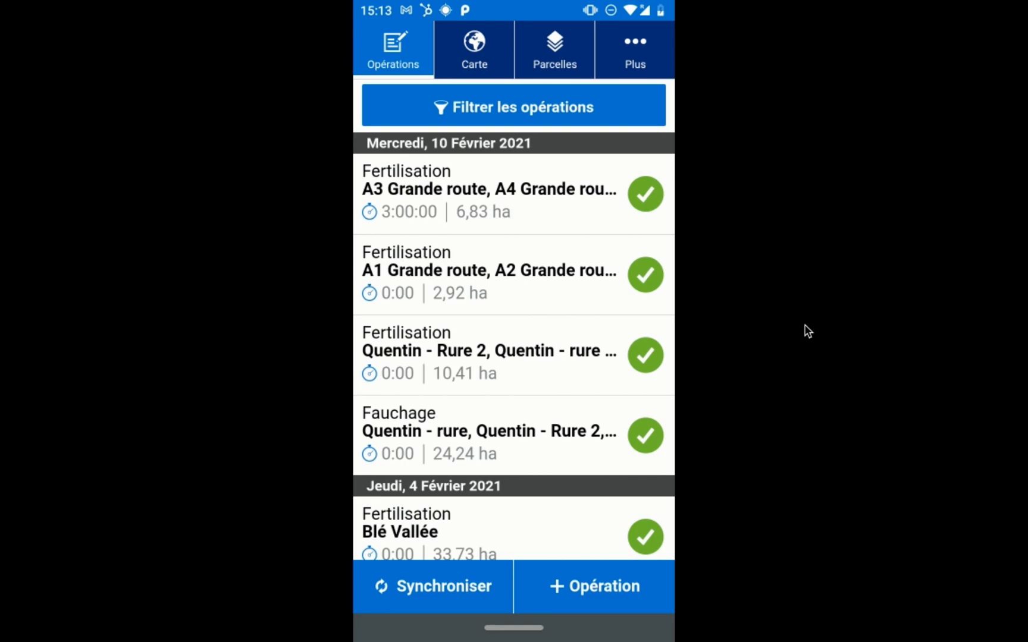
Step: Start a new operation and choose Fertilisation as the type of work
left_click(587, 594)
left_click(587, 562)
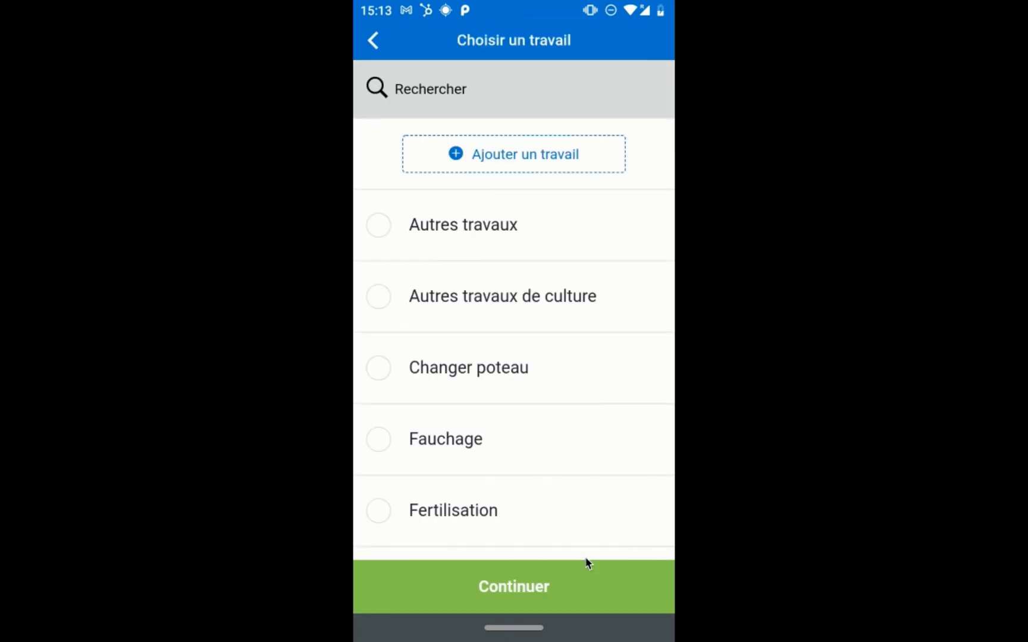
left_click(511, 512)
left_click(539, 588)
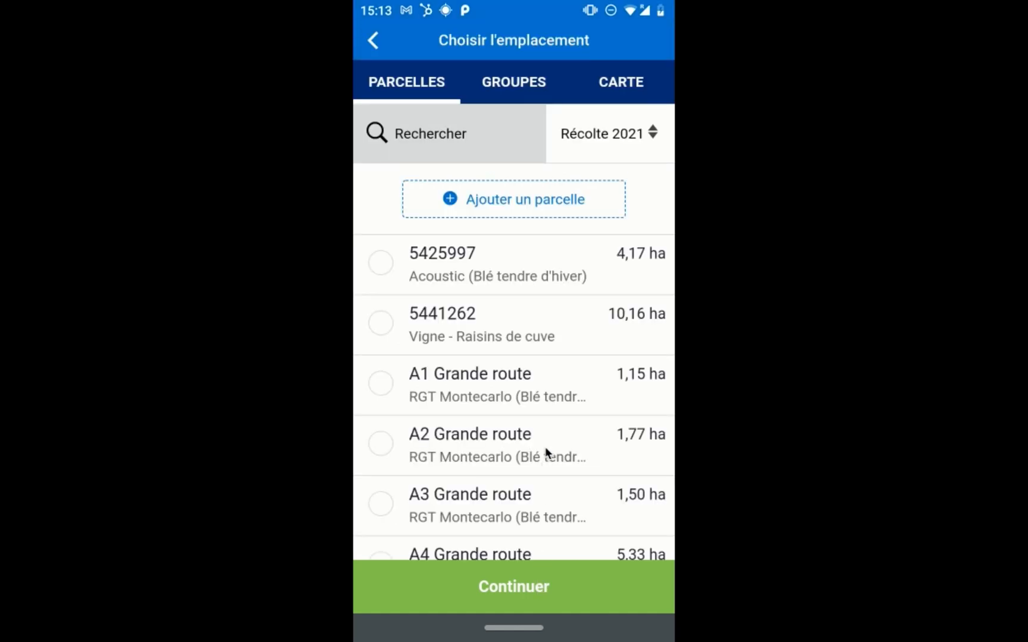
Step: Select parcel 5425997 as the location and record partial work on 2 ha of it
left_click(504, 273)
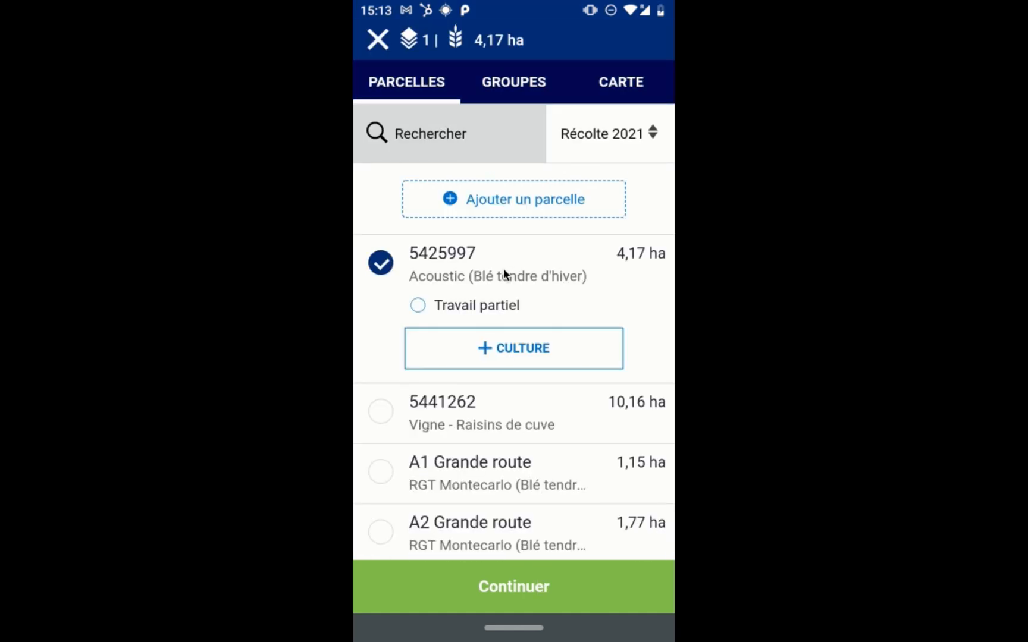
left_click(498, 313)
left_click(530, 338)
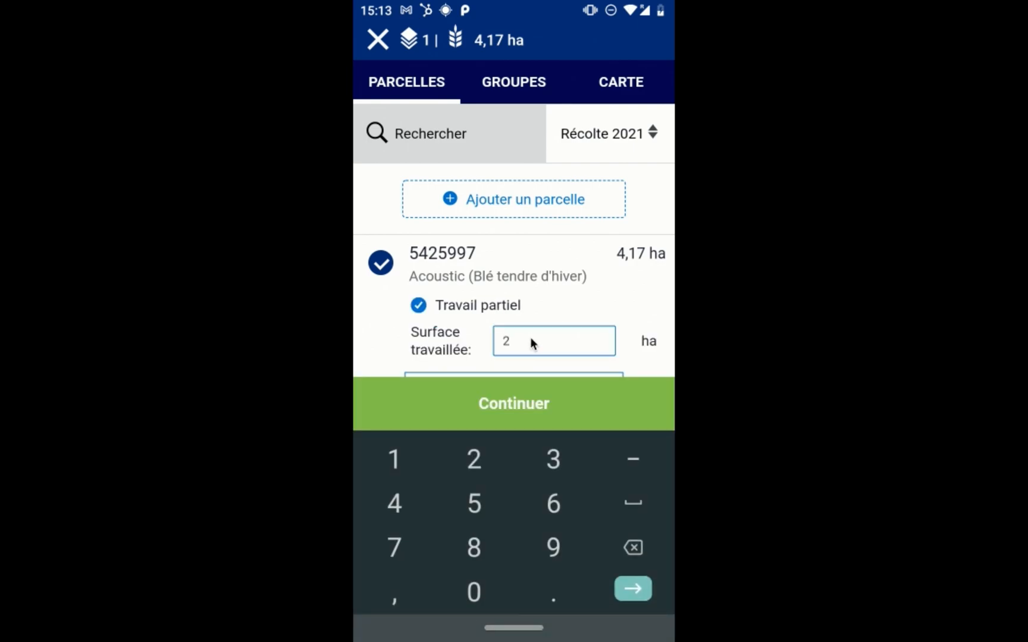
left_click(530, 399)
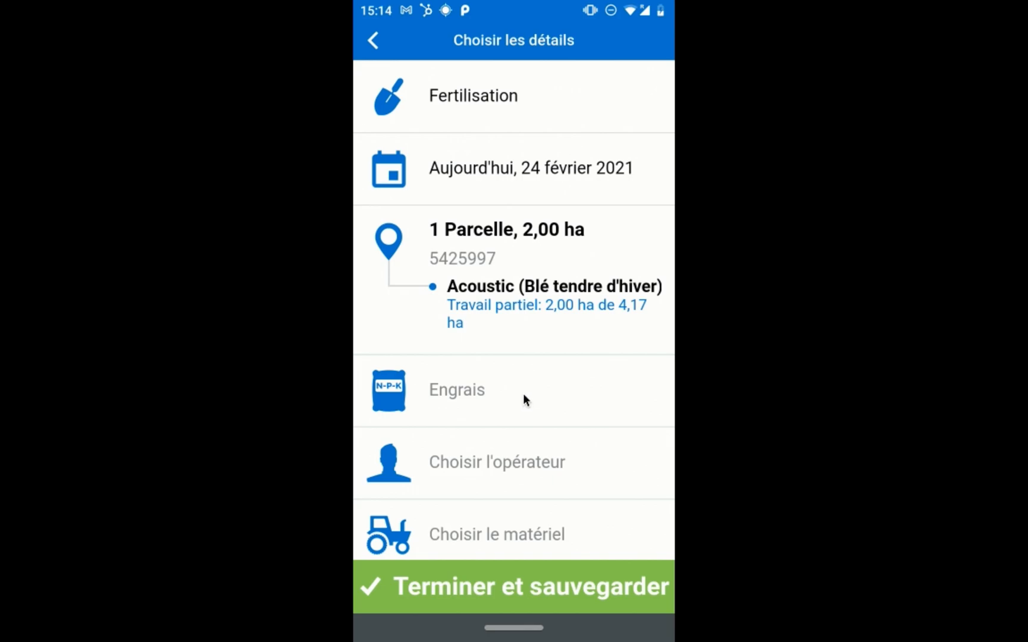
Step: Start adding a fertiliser to the operation and search the product catalogue for "ammon"
left_click(522, 394)
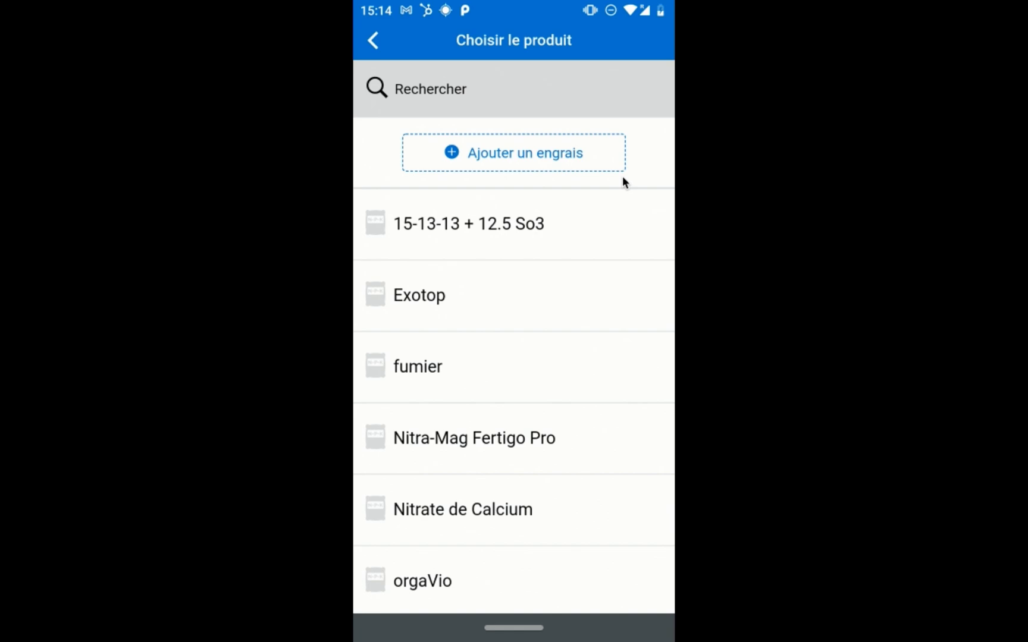
left_click(577, 158)
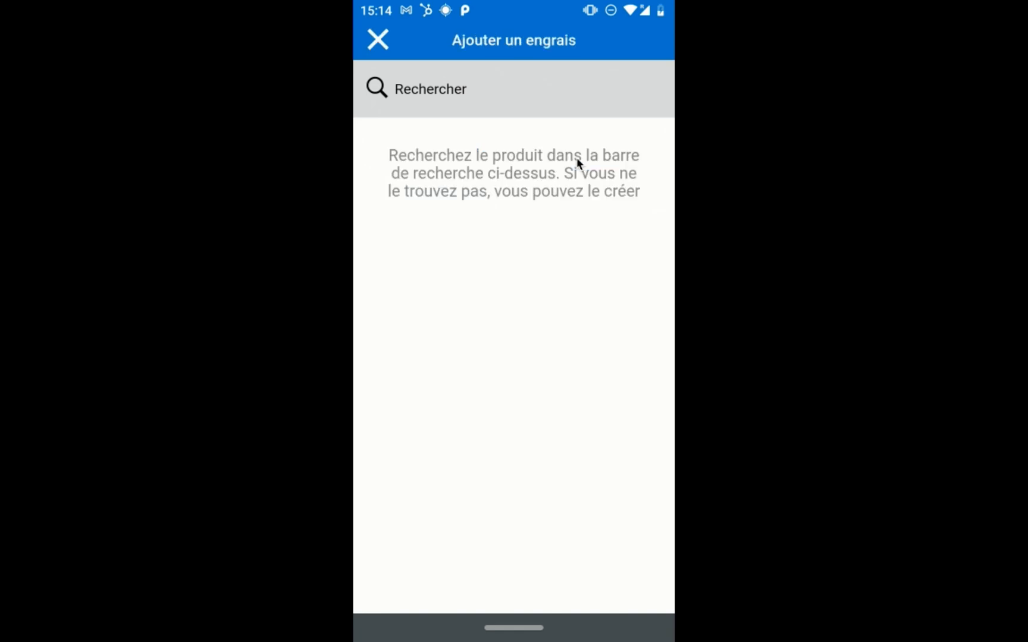
left_click(480, 85)
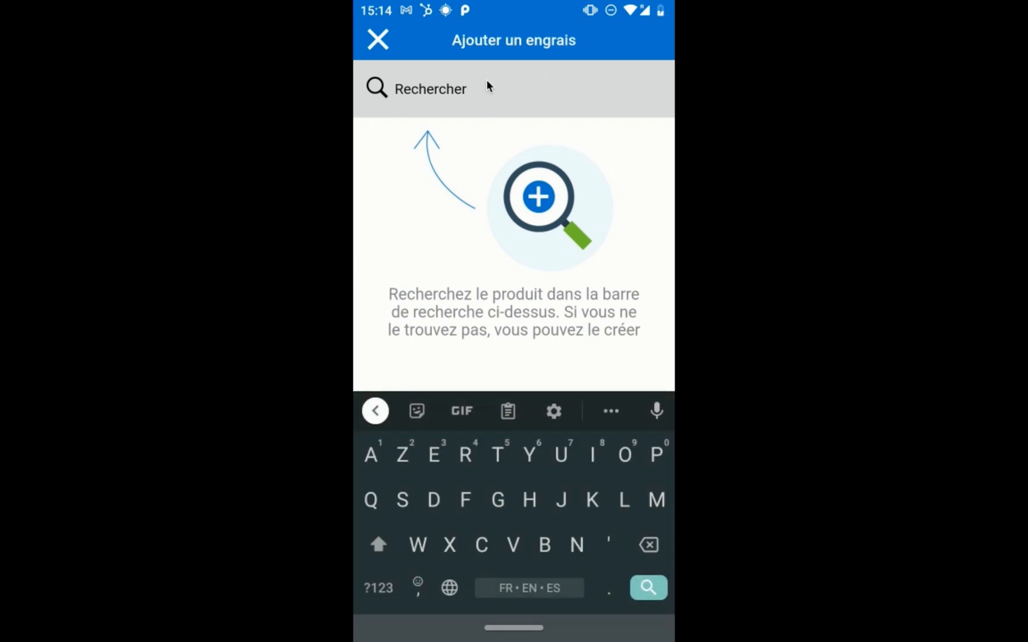
type("ammon")
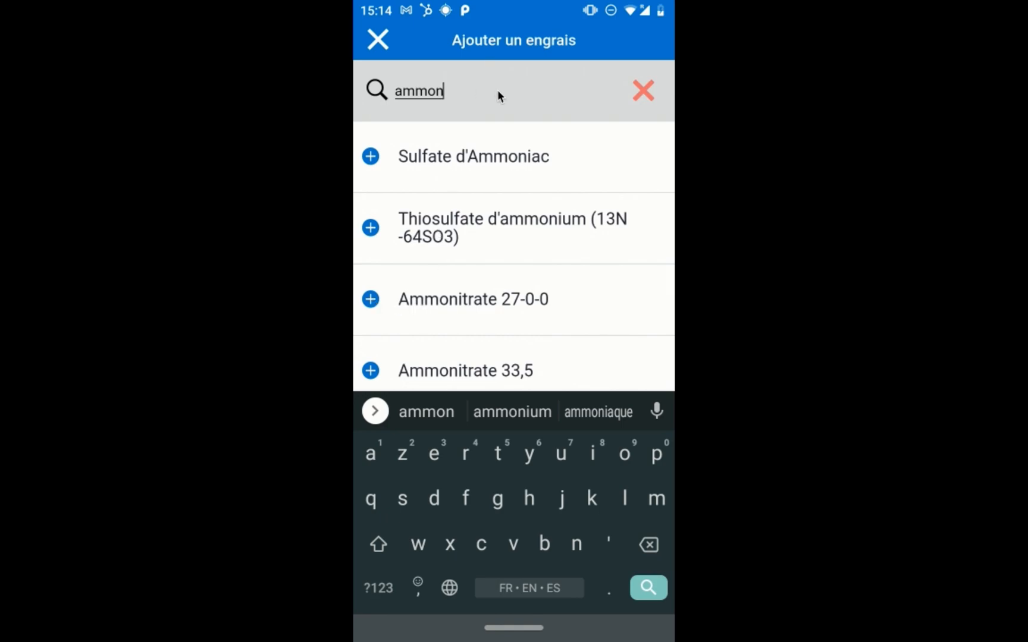
Step: Replace the fertiliser search term with "15-15" to look up compound fertilisers
key("BackSpace")
key("BackSpace")
key("BackSpace")
key("BackSpace")
key("BackSpace")
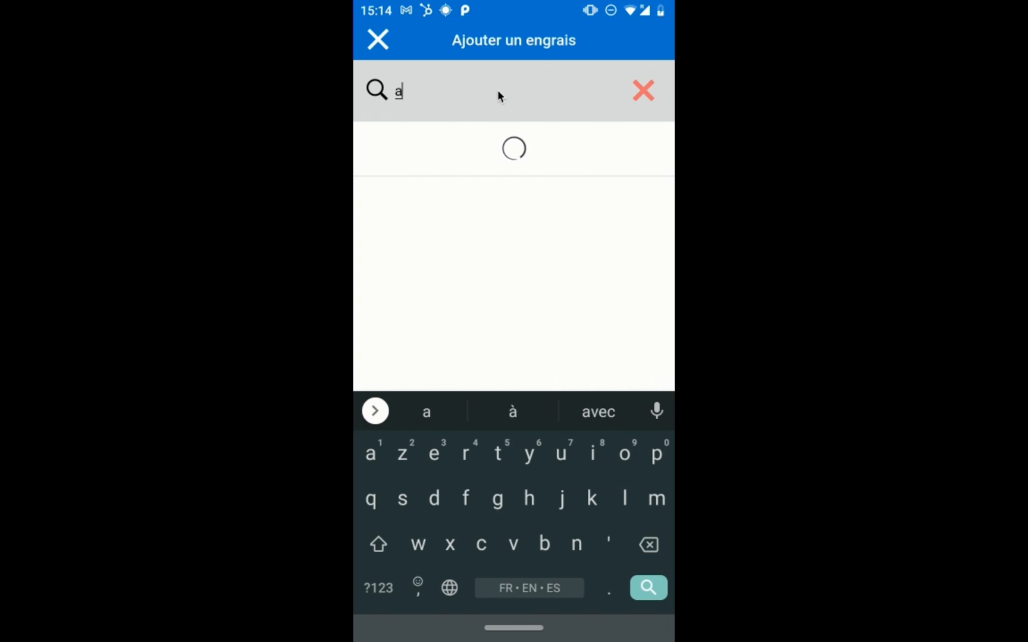
type("15-15")
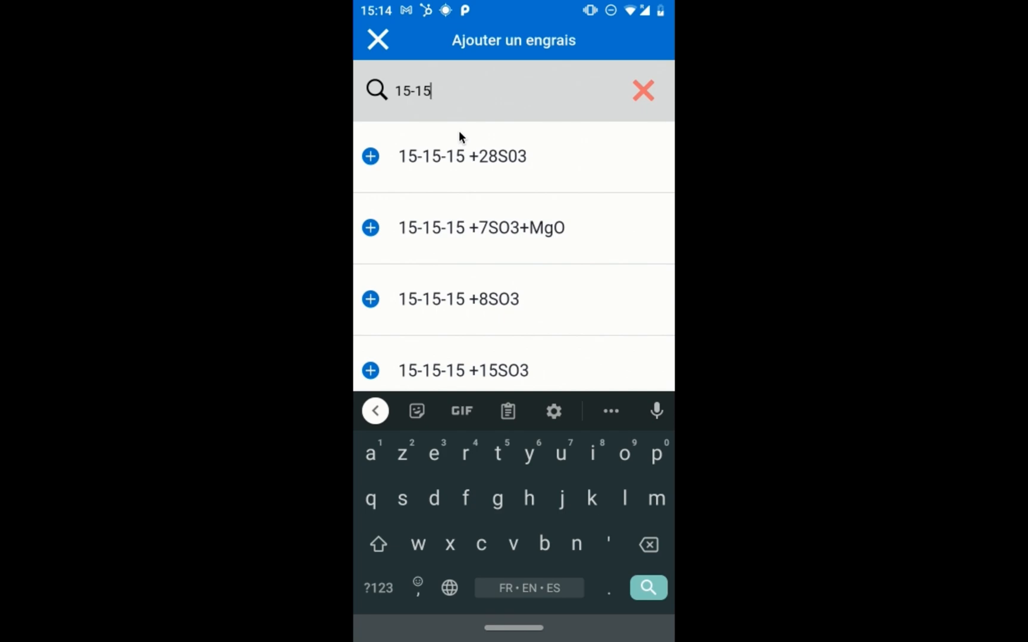
Step: Clear the search term and search the fertiliser catalogue for "fumier bovin"
key("BackSpace")
key("BackSpace")
key("BackSpace")
key("BackSpace")
key("BackSpace")
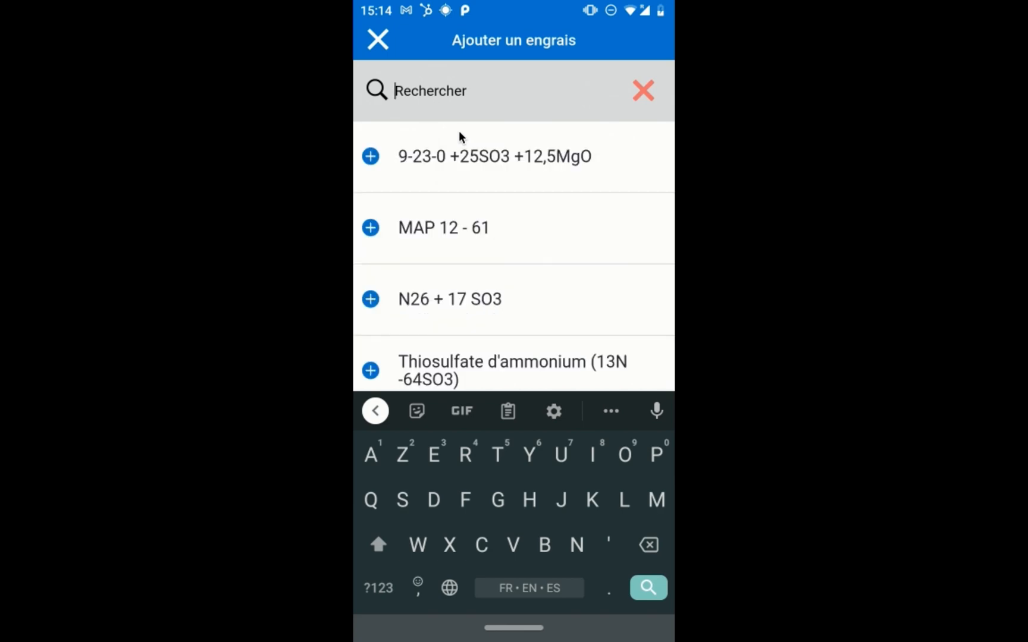
type("f")
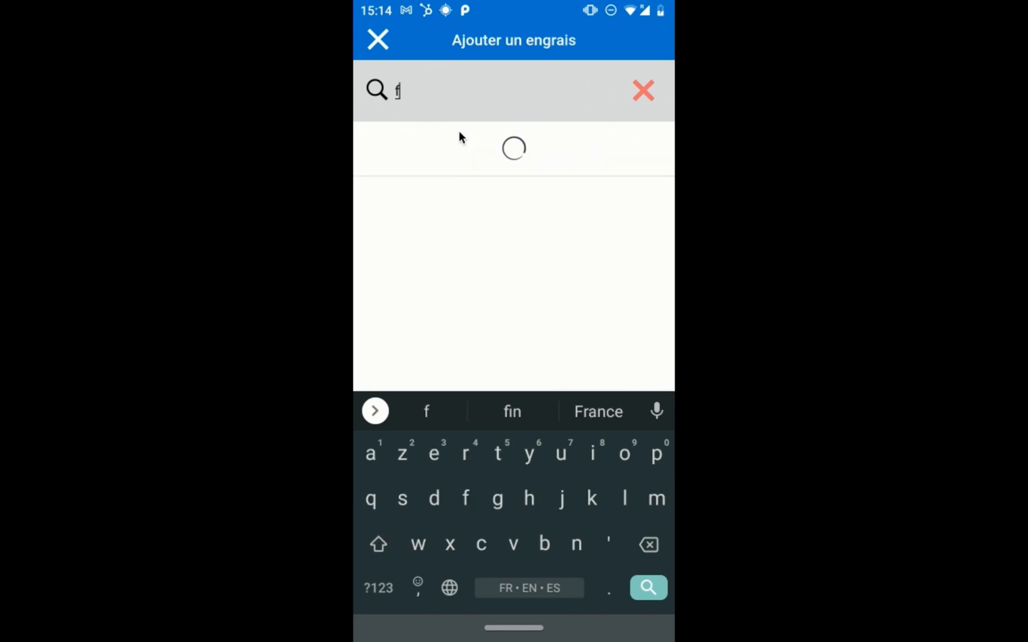
type("umier bovin")
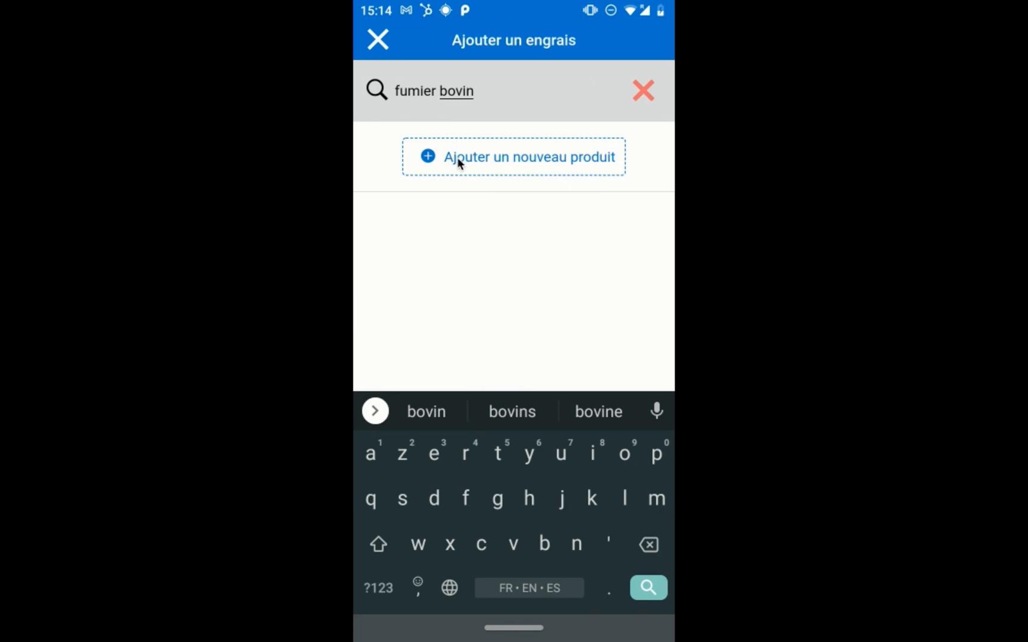
Step: Create fumier bovin as a new fertiliser product with ton as its unit
left_click(457, 158)
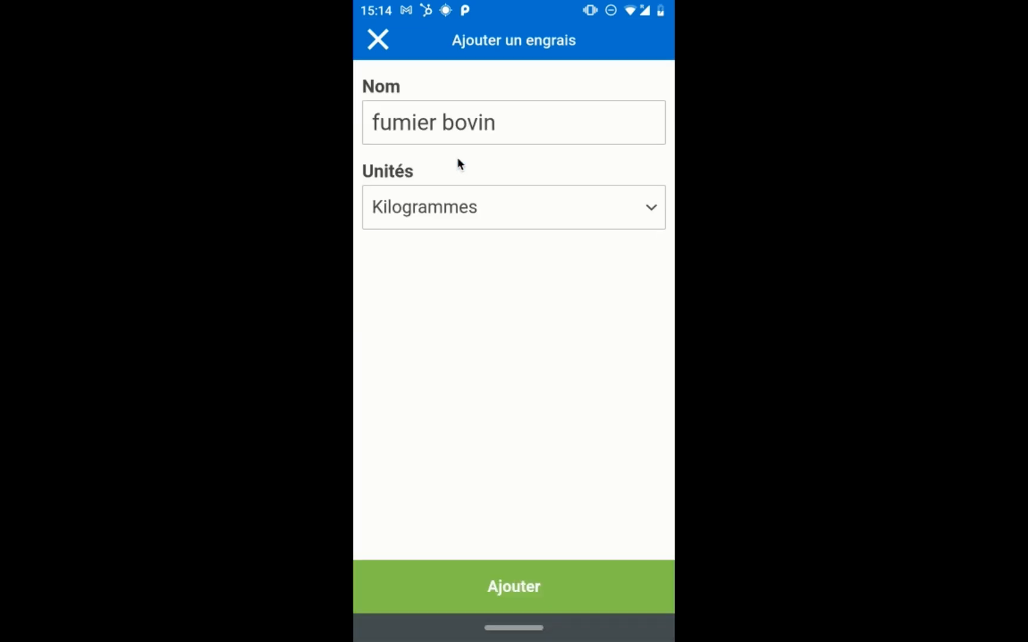
left_click(456, 213)
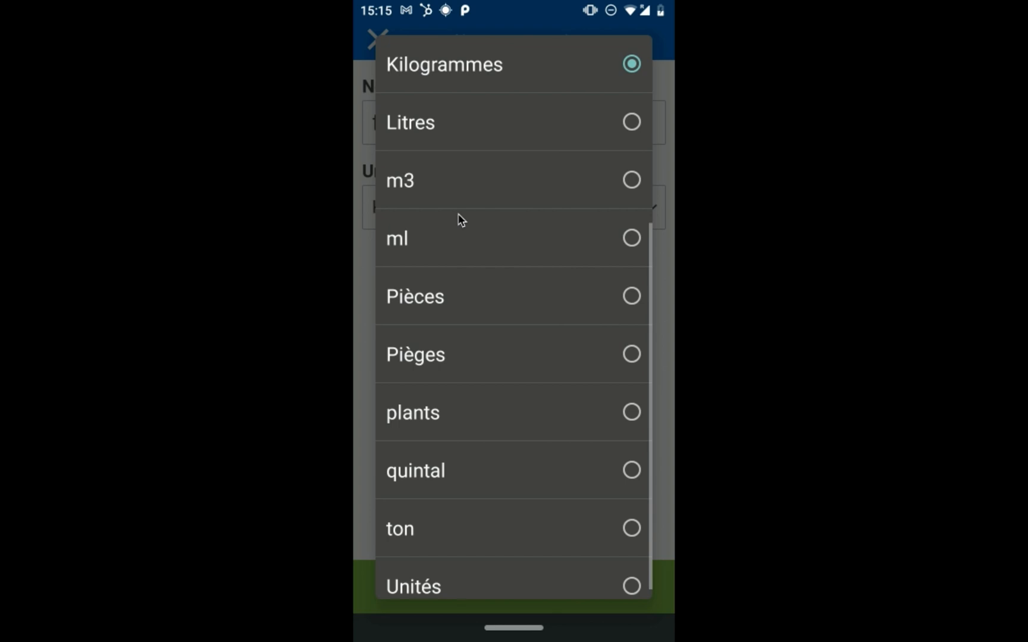
left_click(450, 535)
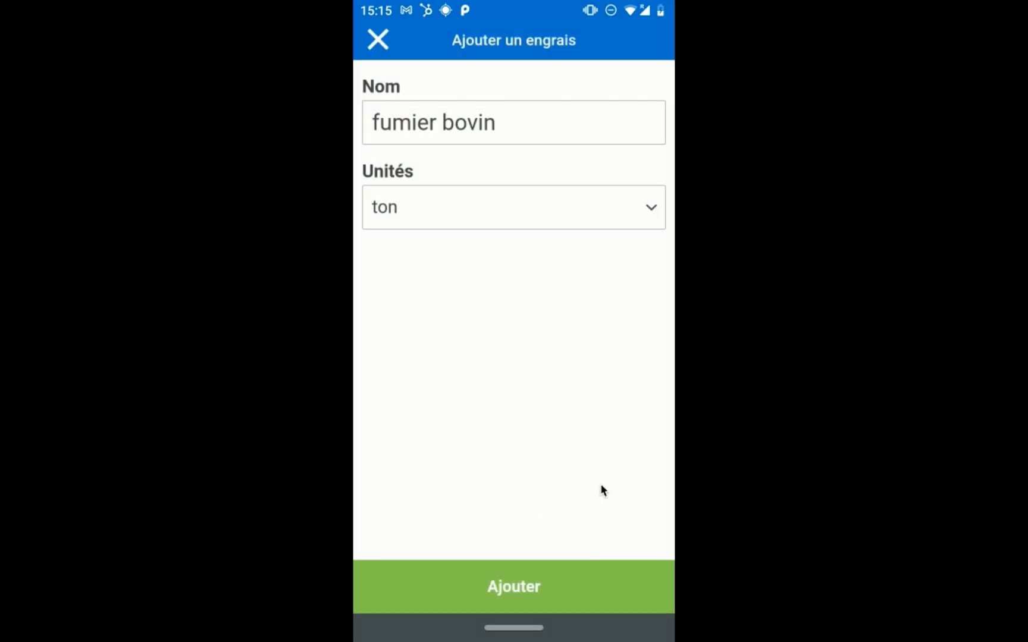
left_click(548, 583)
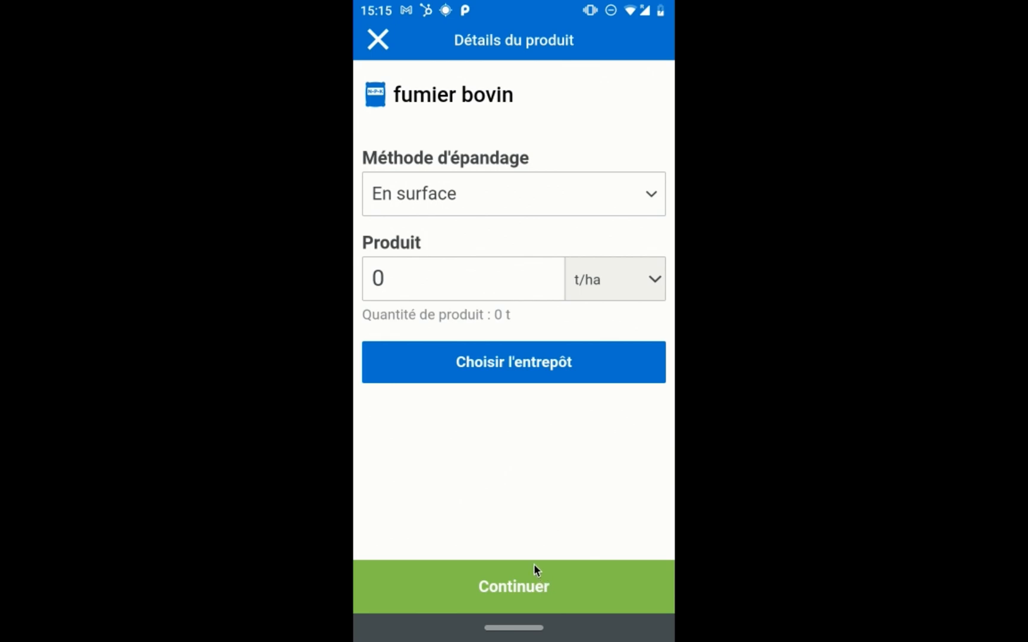
Step: Set the fumier bovin application rate to 20 t/ha and confirm the product details
left_click(468, 279)
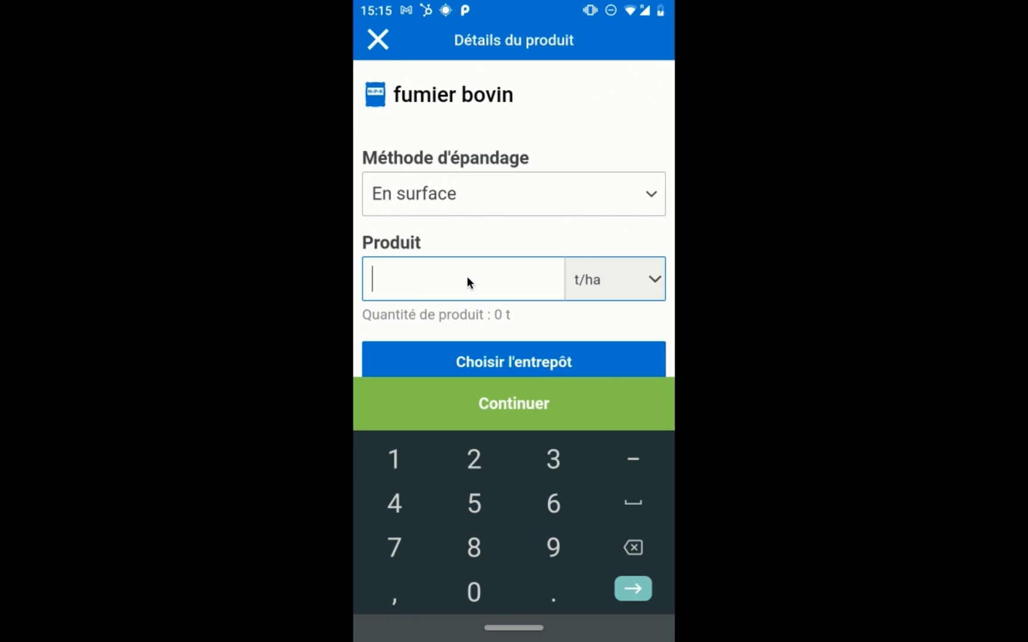
type("20")
left_click(464, 410)
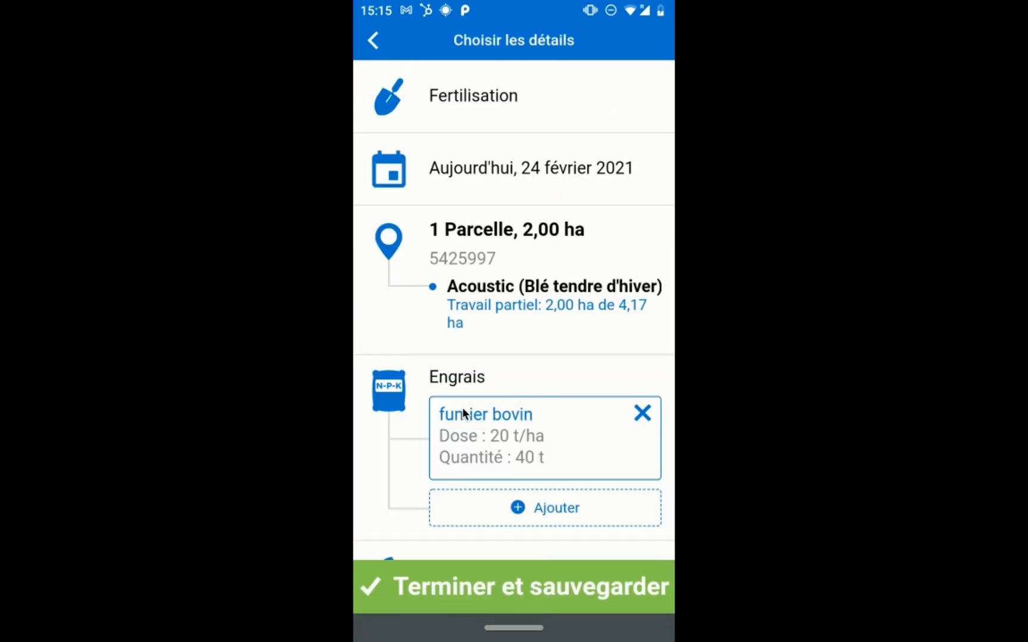
Step: Finish and save the fertilisation operation without adding an operator or equipment
scroll(488, 374, "down", 5)
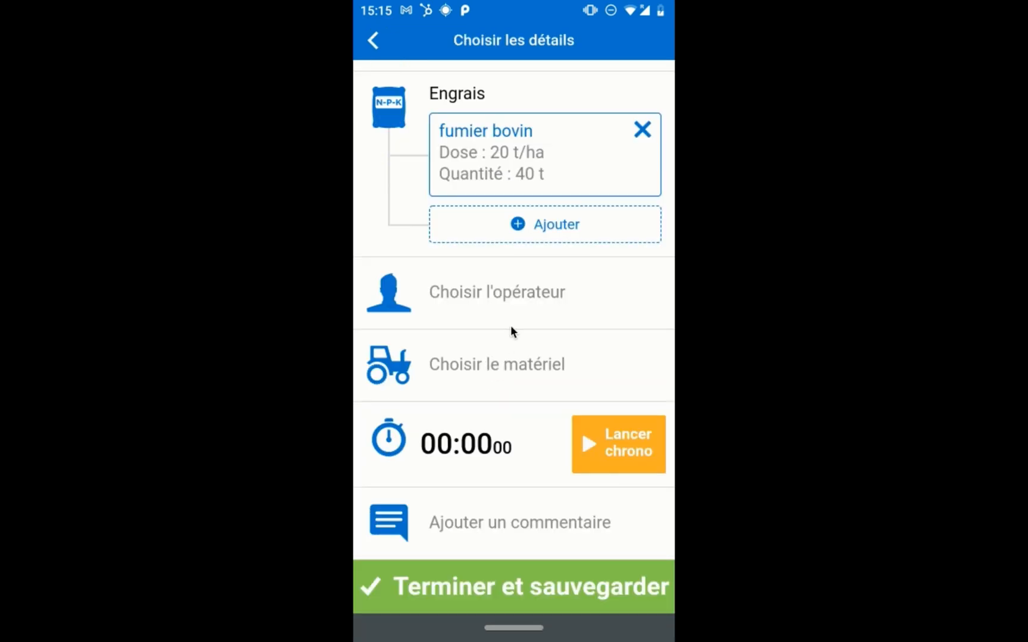
left_click(514, 584)
scroll(533, 342, "up", 2)
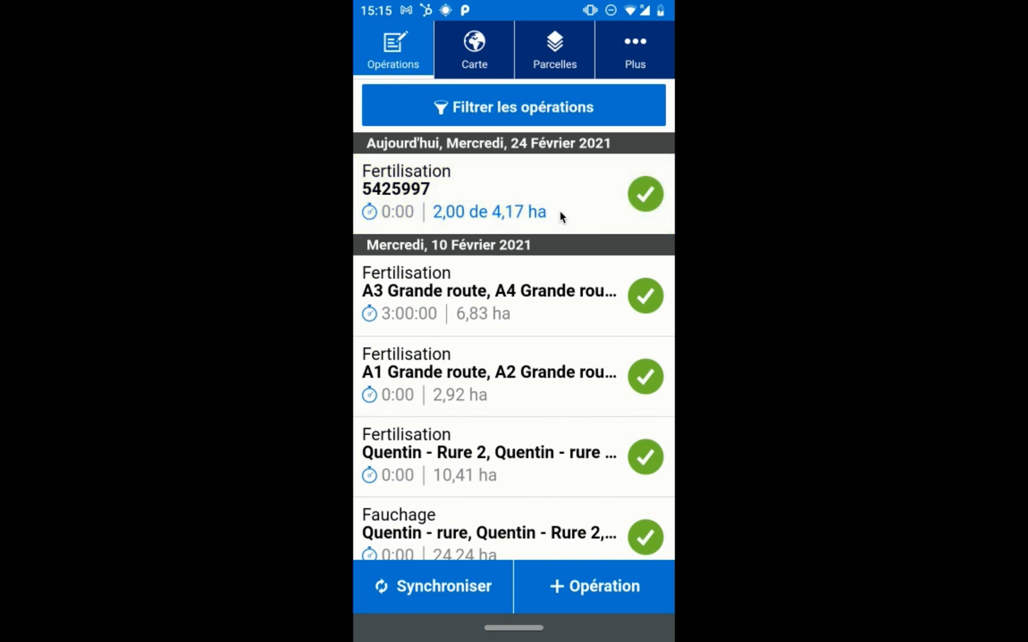
Step: Switch to the Agroptima web application in the browser and reload the operations list
key("ctrl+Right")
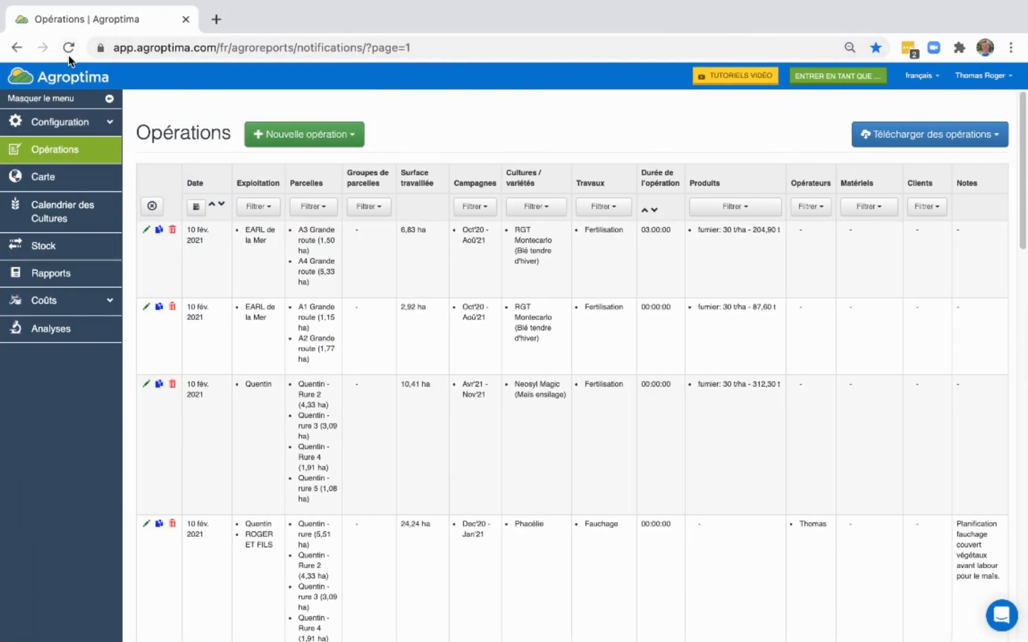
left_click(69, 54)
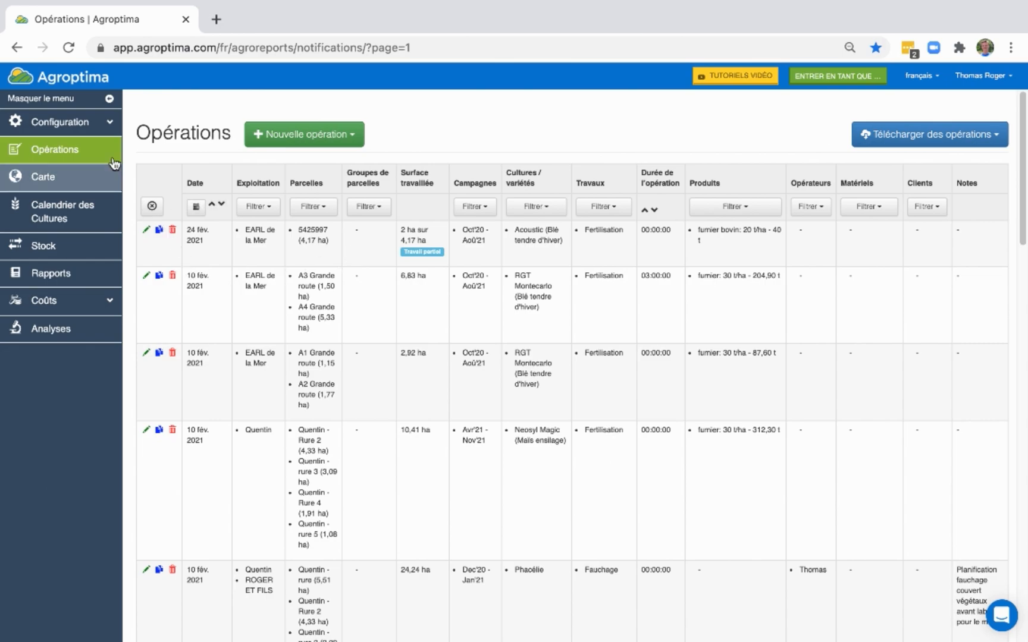
Step: Open the fertiliser fumier bovin for editing in the product configuration and set its type to Effluent organique (PRO)
left_click(95, 126)
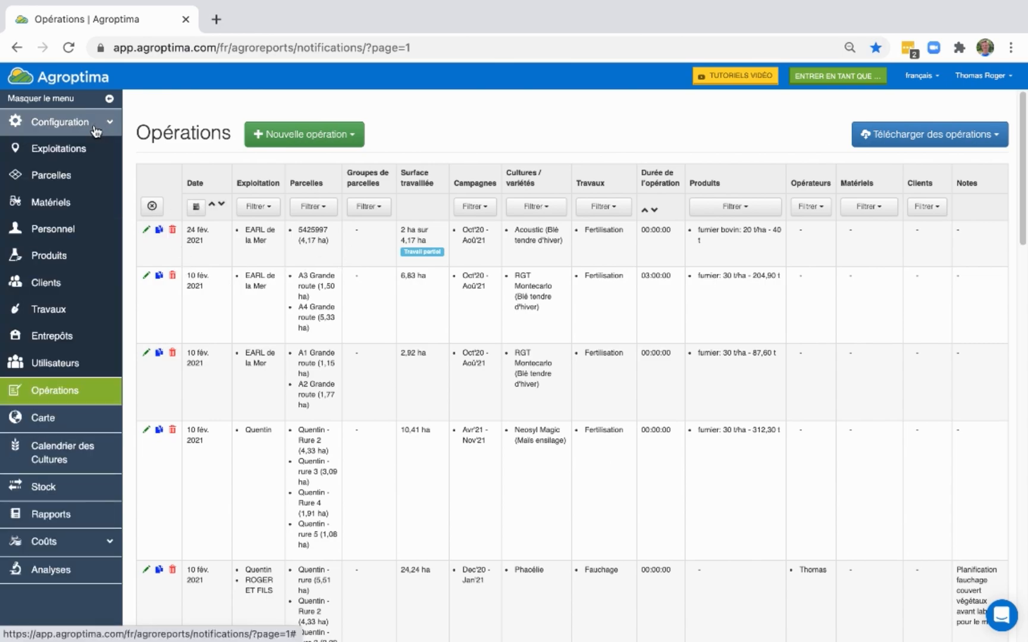
left_click(73, 260)
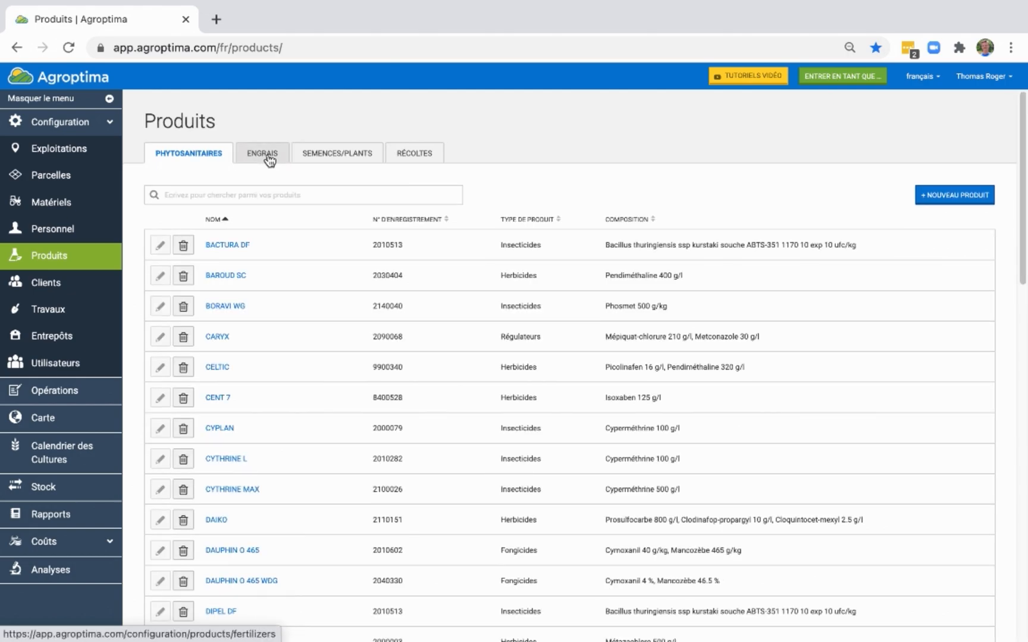
left_click(268, 157)
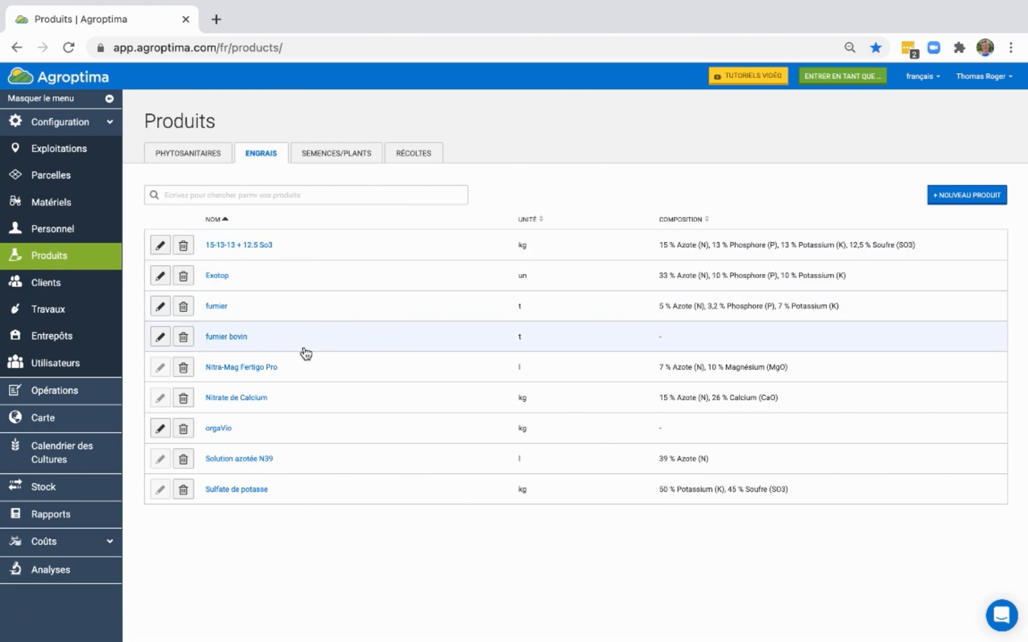
left_click(160, 338)
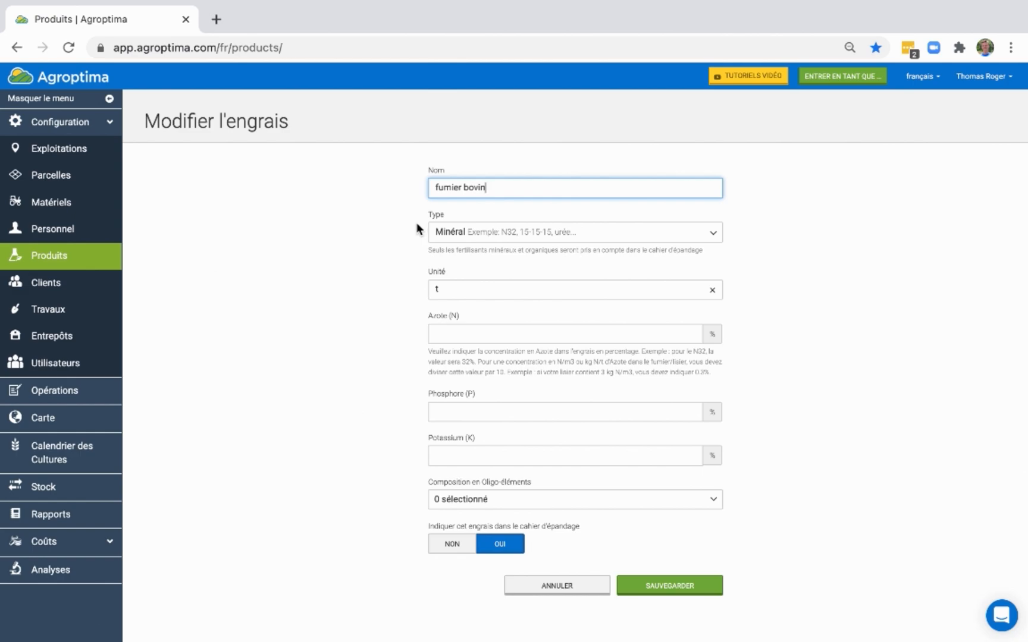
left_click(479, 236)
left_click(483, 274)
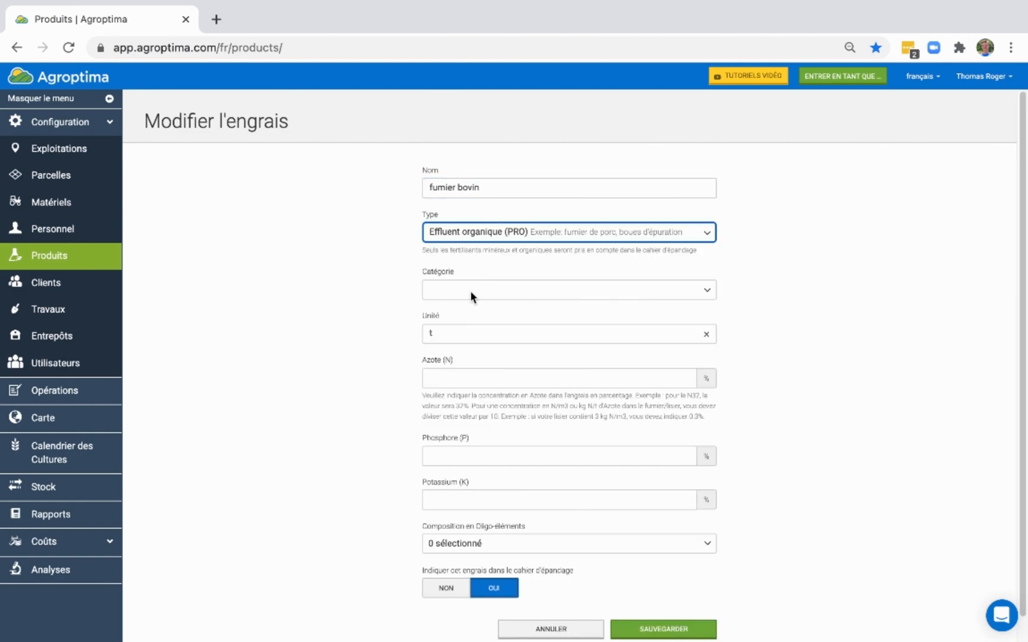
Step: Set the fertiliser's category to Fumier de bovins and its subcategory to Fumier de bovin pailleux
left_click(471, 293)
type("fumier")
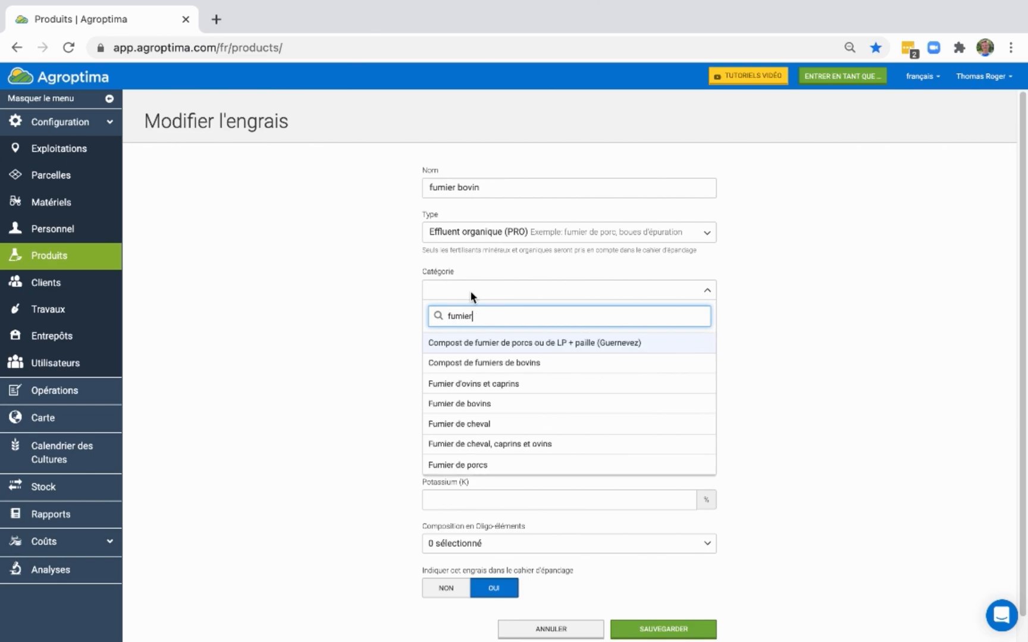
left_click(460, 403)
left_click(475, 335)
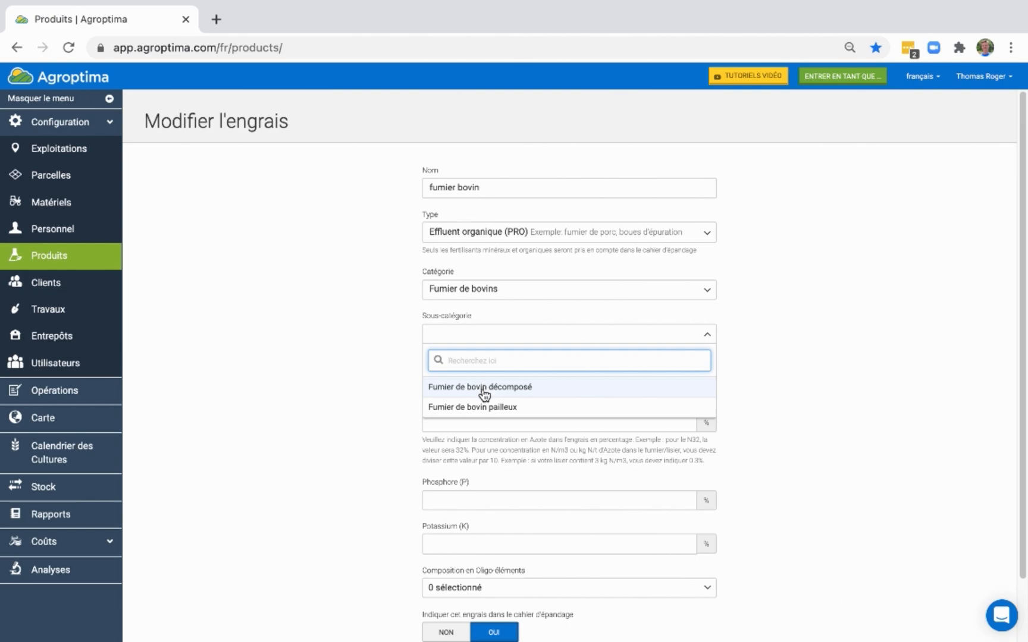
left_click(472, 406)
left_click(378, 329)
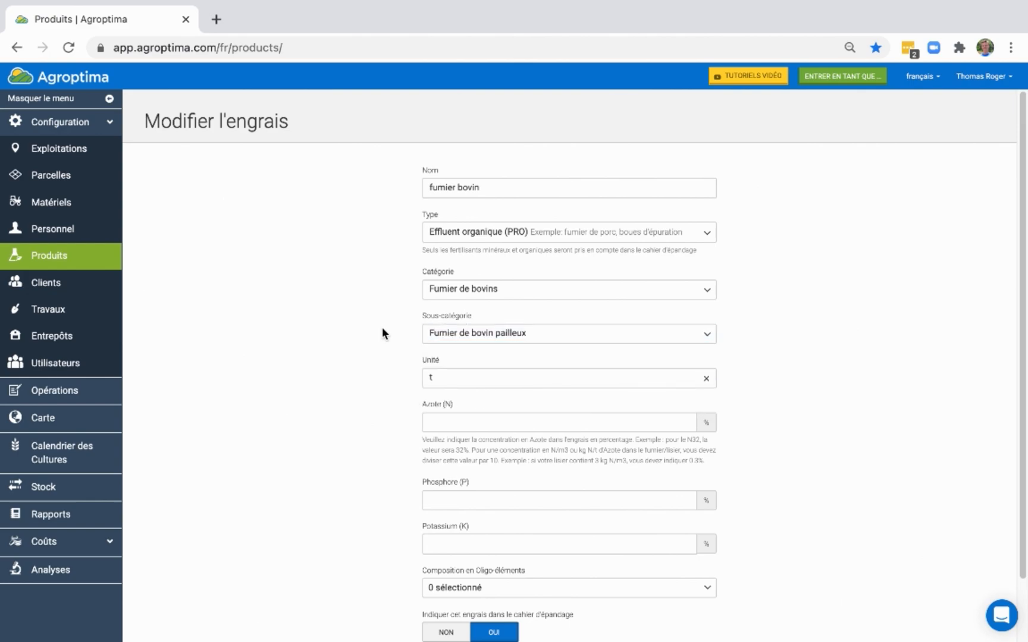
Step: Enter the fertiliser's composition as 0,49 % nitrogen, 2.8 % phosphorus and 9,5 % potassium
left_click(426, 421)
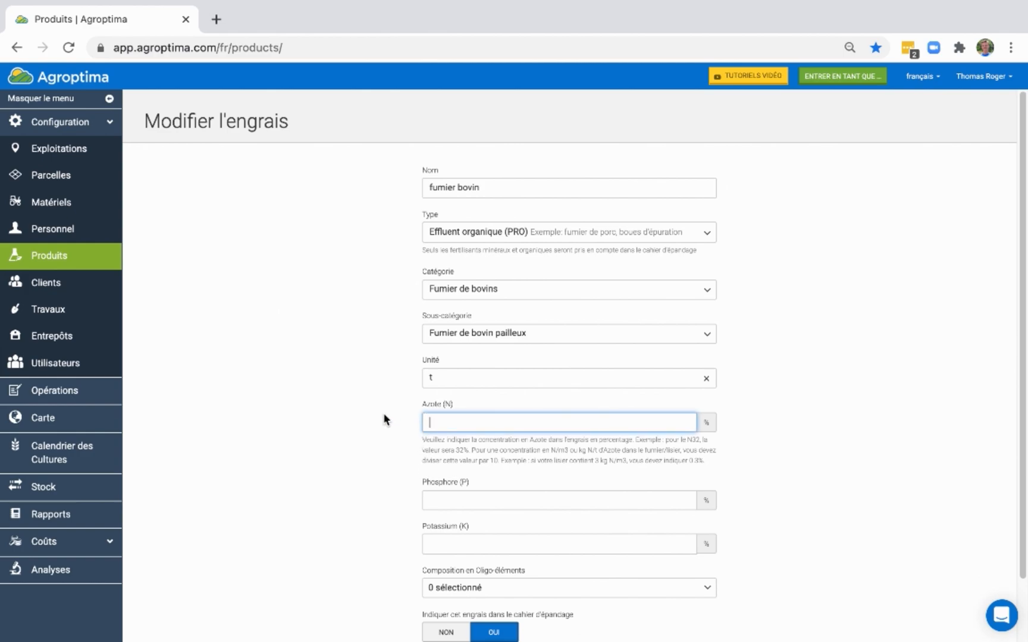
type("0,49")
left_click(445, 499)
type("2.8")
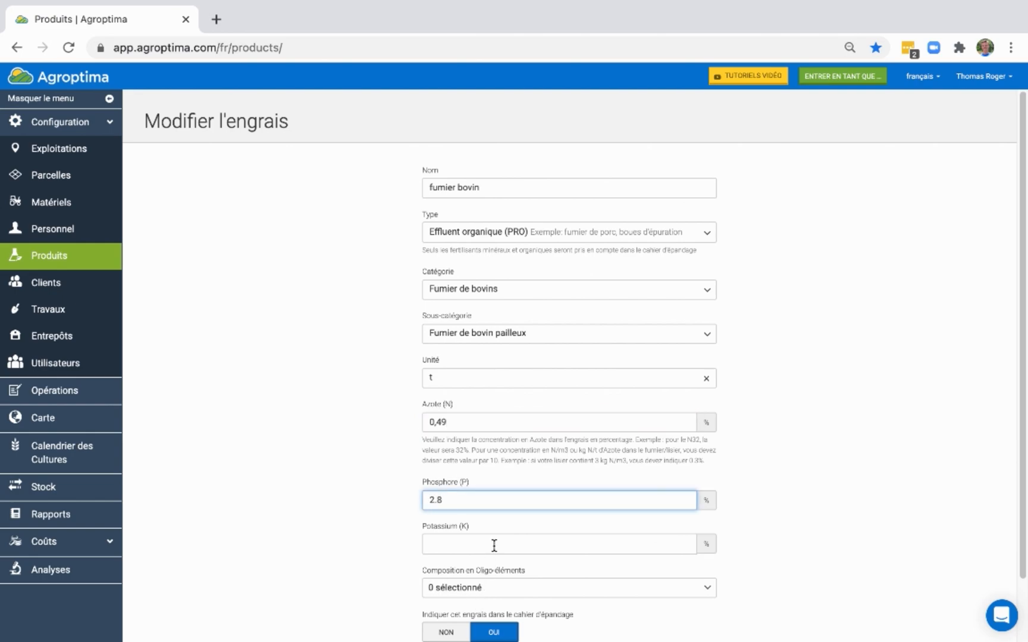
left_click(493, 546)
type("9,5")
scroll(361, 477, "down", 2)
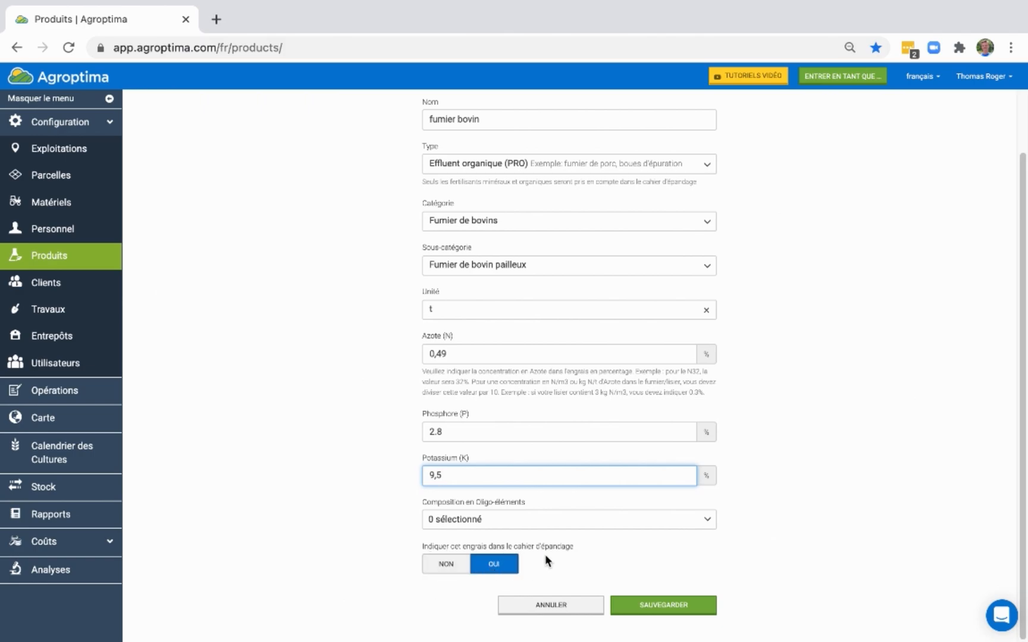
Step: Save the changes to the fertiliser fumier bovin
left_click(645, 605)
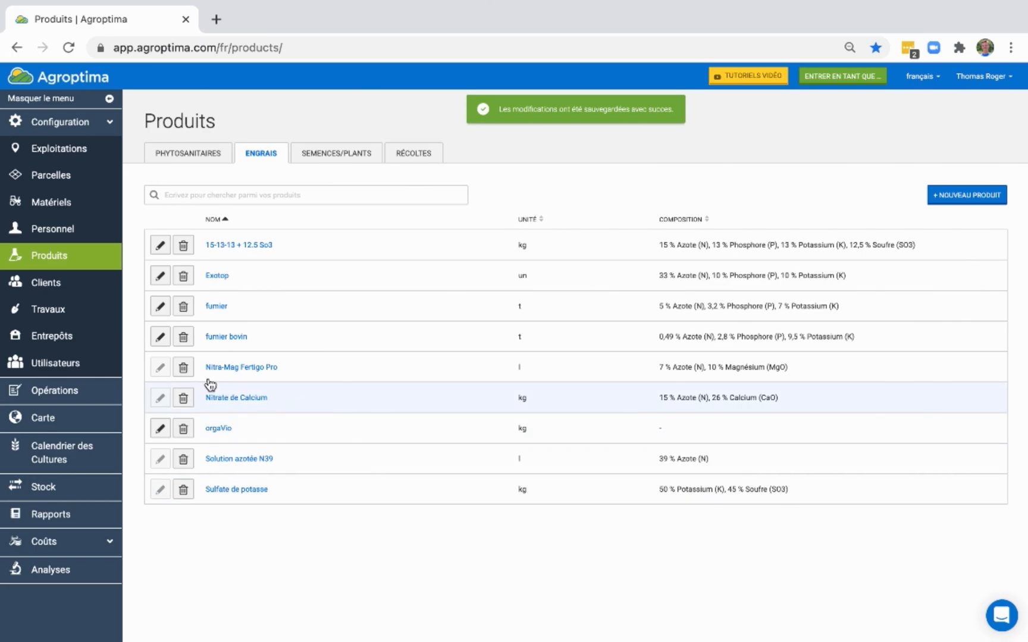
left_click(614, 341)
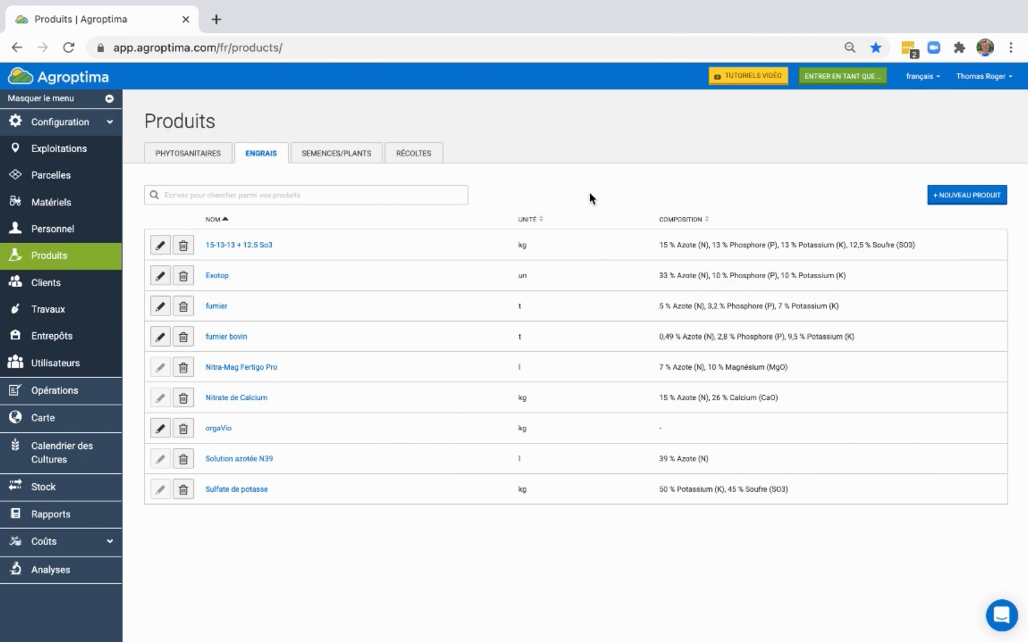
Step: Create a cahier d'épandage report named épandage 2021 for the farm EARL de la Mer, save it and download its file
left_click(56, 512)
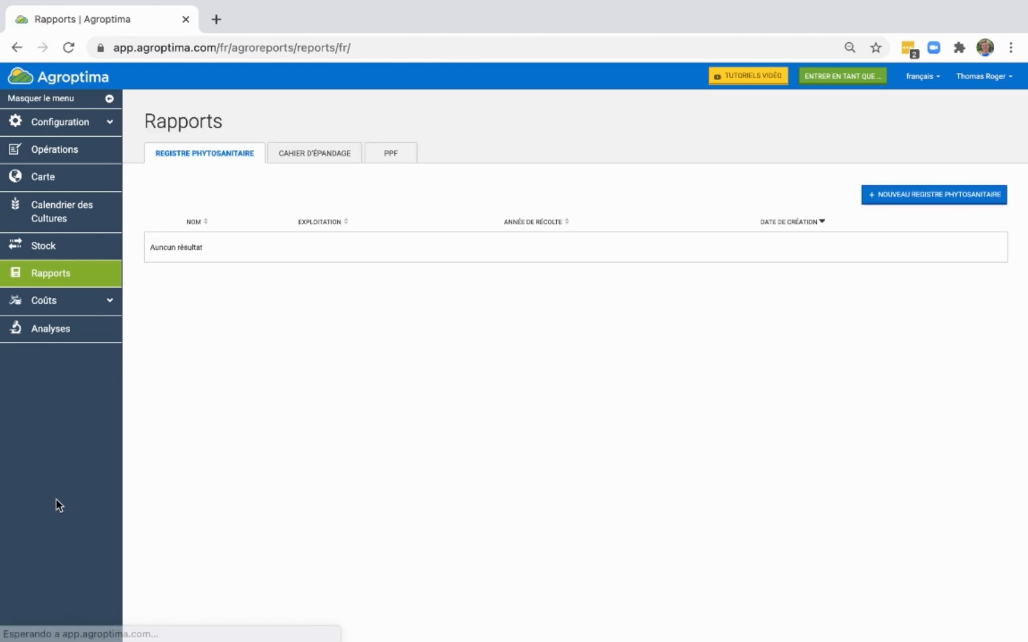
left_click(303, 156)
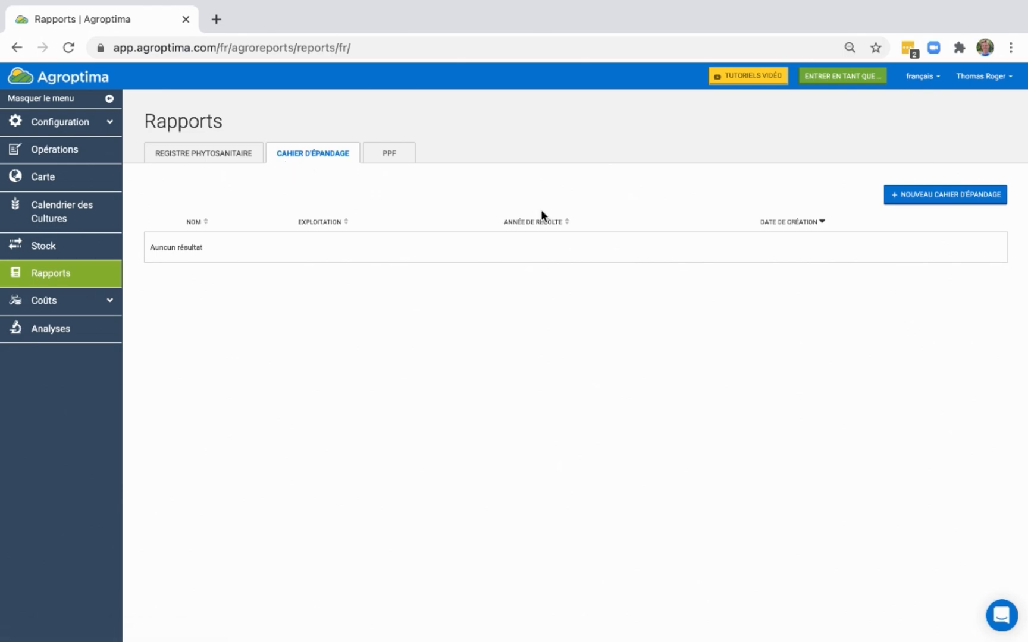
left_click(897, 200)
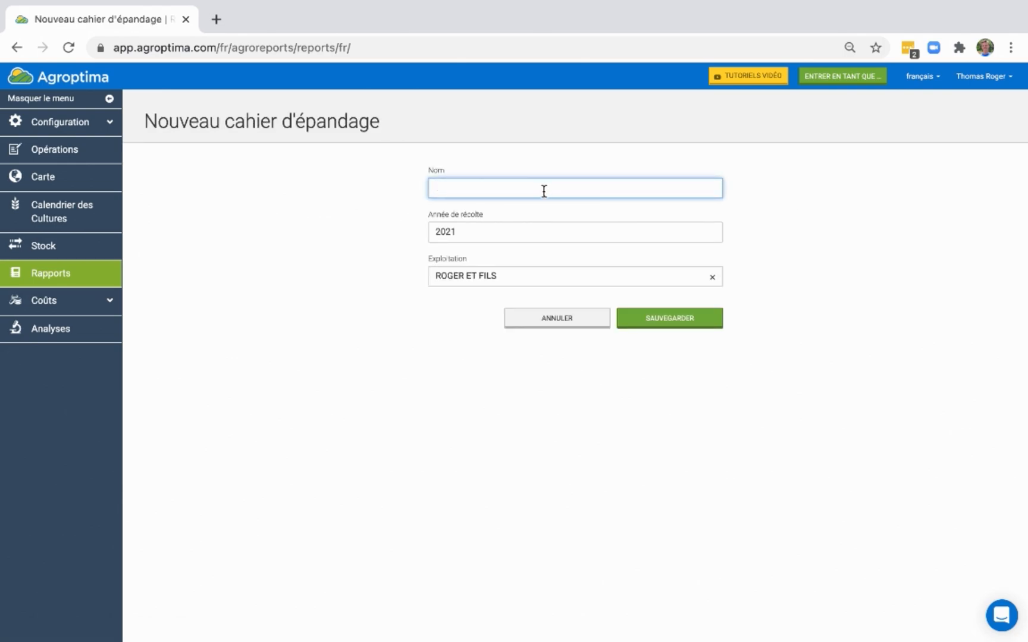
type("épandage 2021")
left_click(496, 275)
left_click(470, 333)
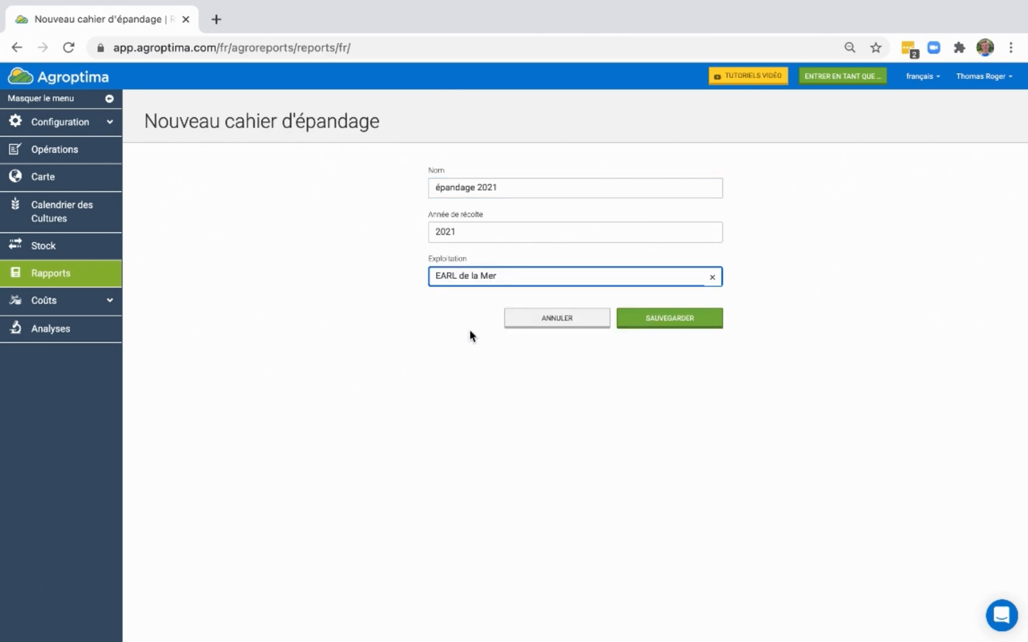
left_click(652, 323)
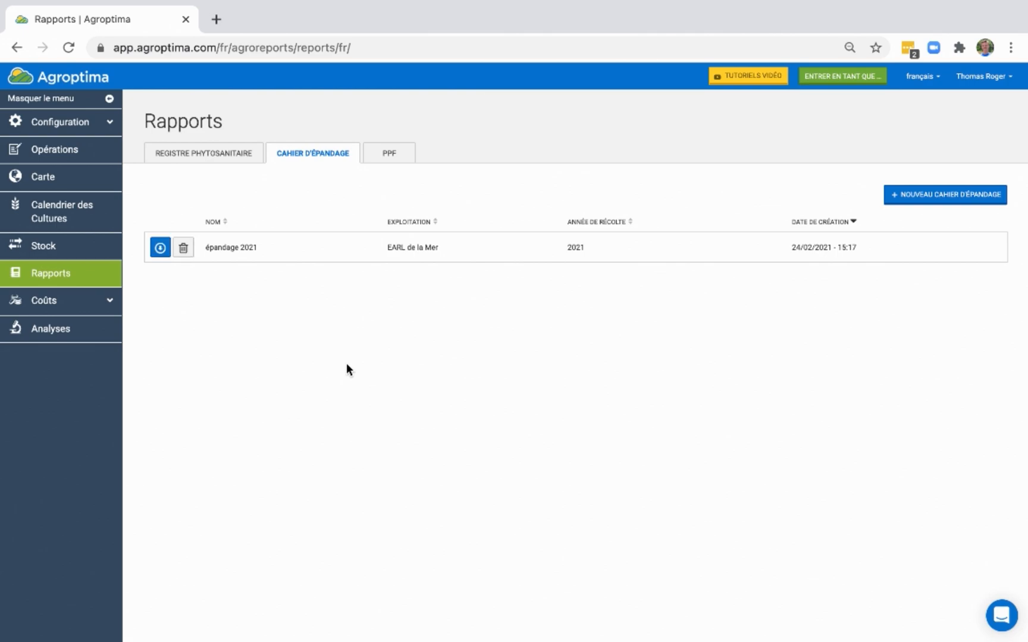
left_click(159, 248)
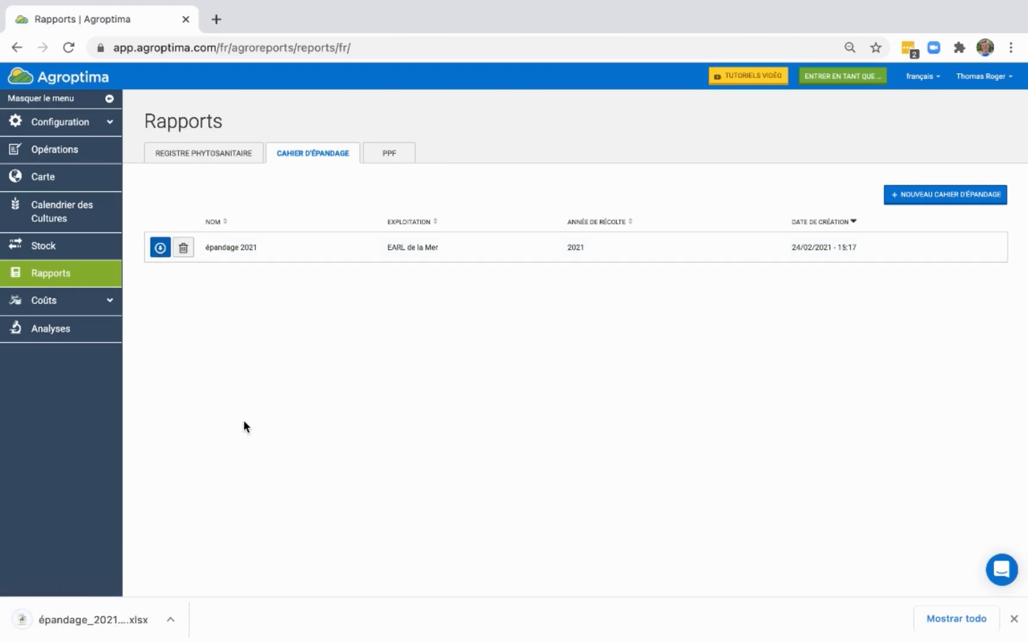